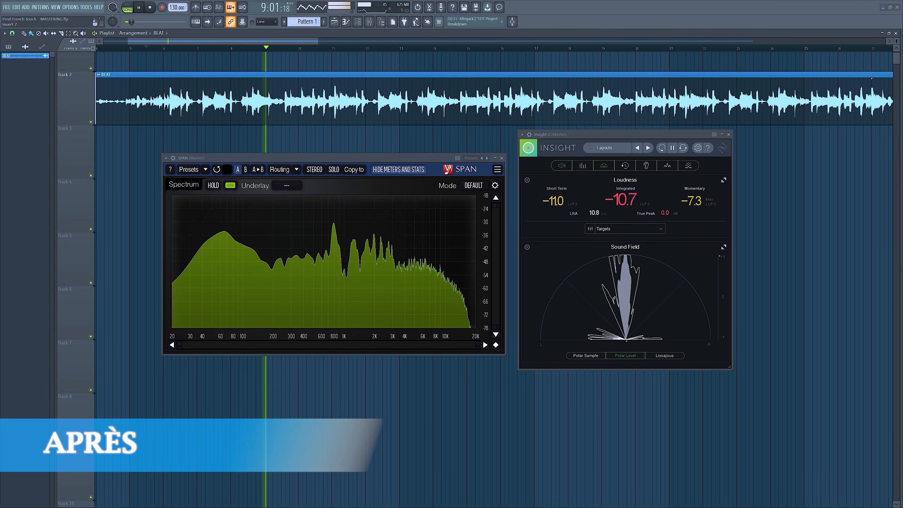
Compare the track with the T-RackS Tape Machine 80 bypassed and active, using its PristineMastering preset.
{"action": "key", "text": "space"}
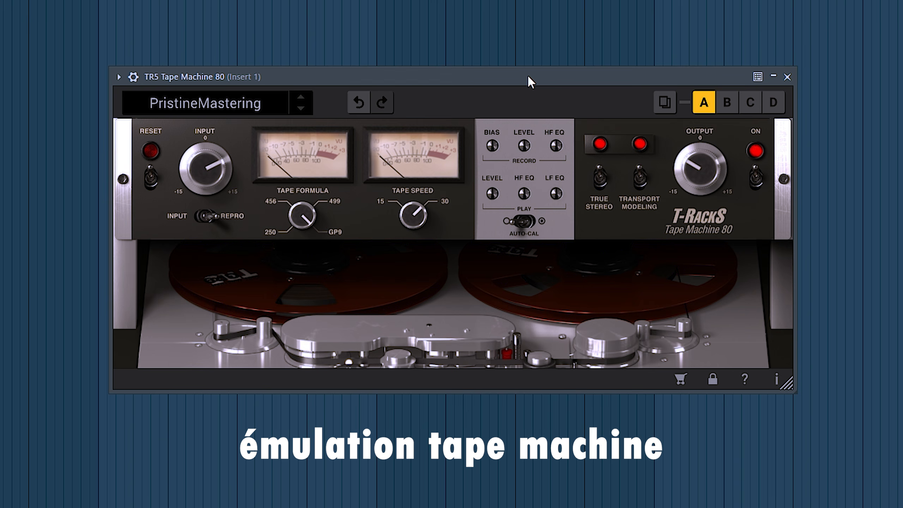
{"action": "left_click", "coordinate": [758, 178]}
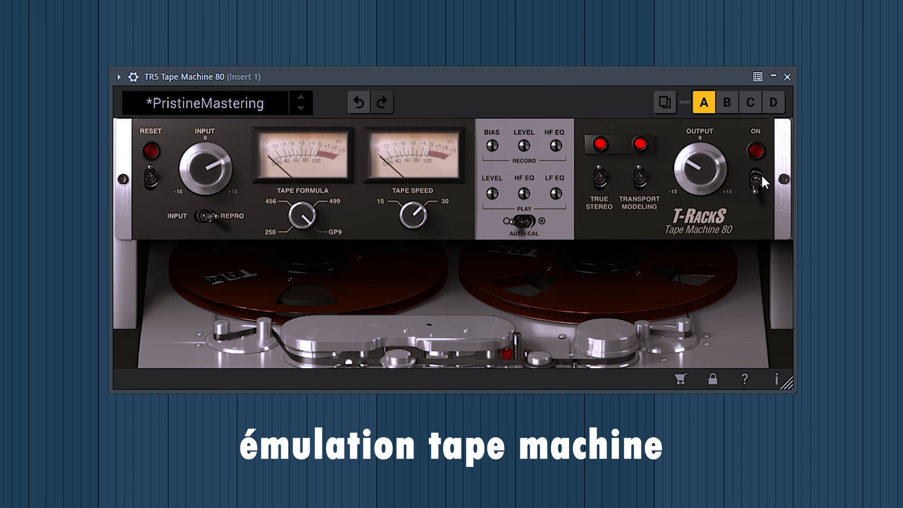
{"action": "left_click", "coordinate": [761, 176]}
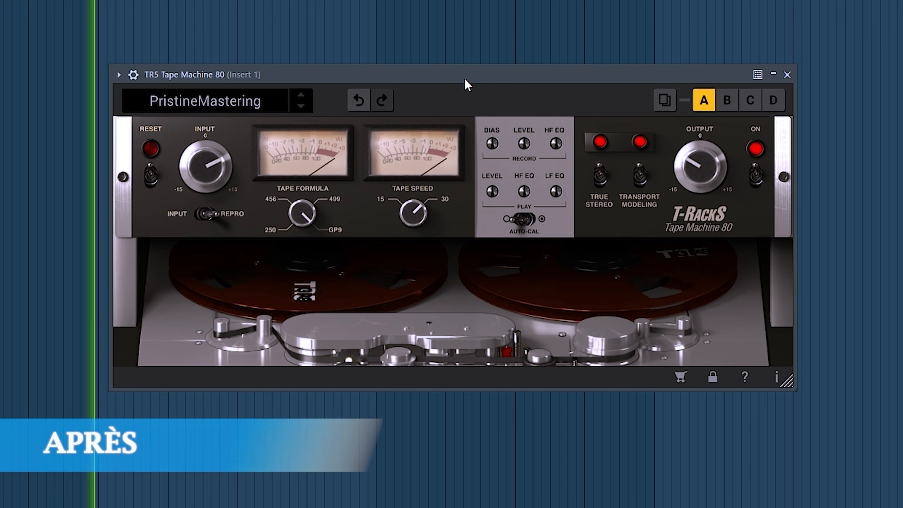
{"action": "key", "text": "space"}
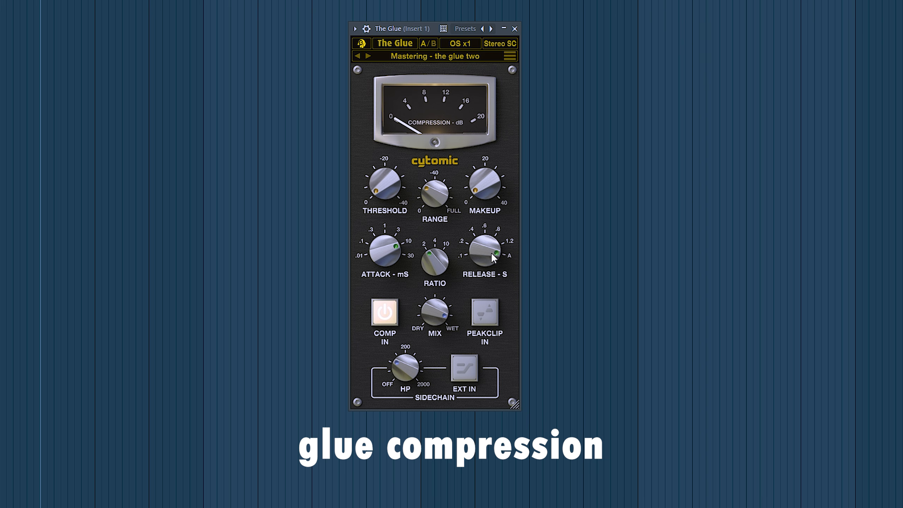
Play the track through The Glue compressor with the Mastering - the glue two preset and stop playback.
{"action": "key", "text": "space"}
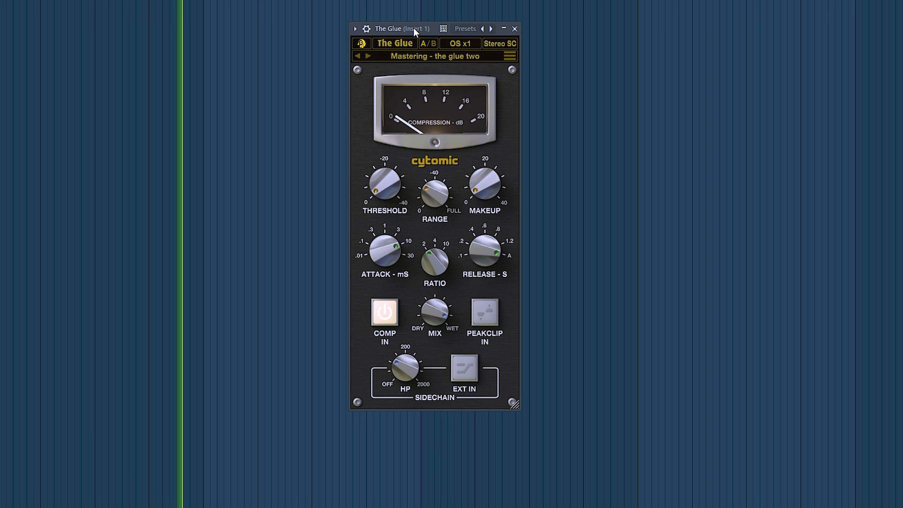
{"action": "mouse_move", "coordinate": [437, 188]}
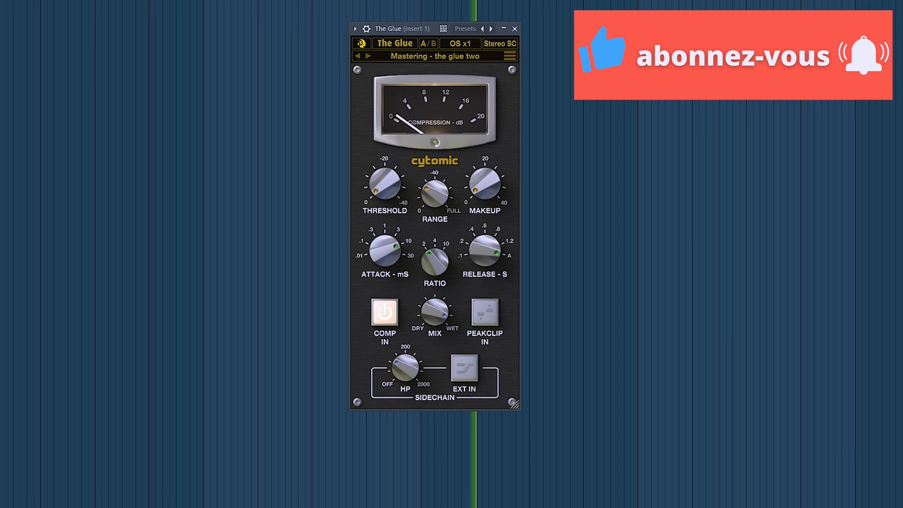
{"action": "key", "text": "space"}
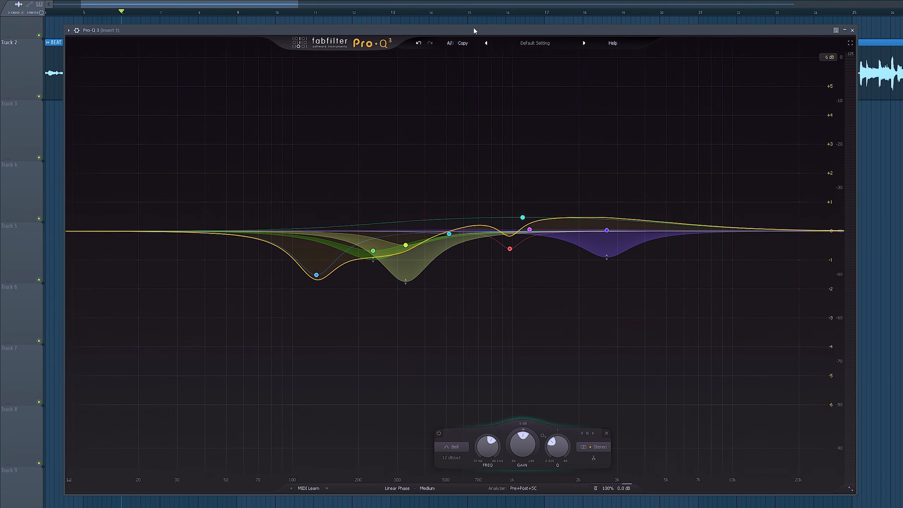
Inspect the Pro-Q 3 low-mid cuts, broad midrange boost and upper-mid dynamic band, play the track through them, and close the equalizer.
{"action": "left_click_drag", "start_coordinate": [294, 237], "coordinate": [422, 299]}
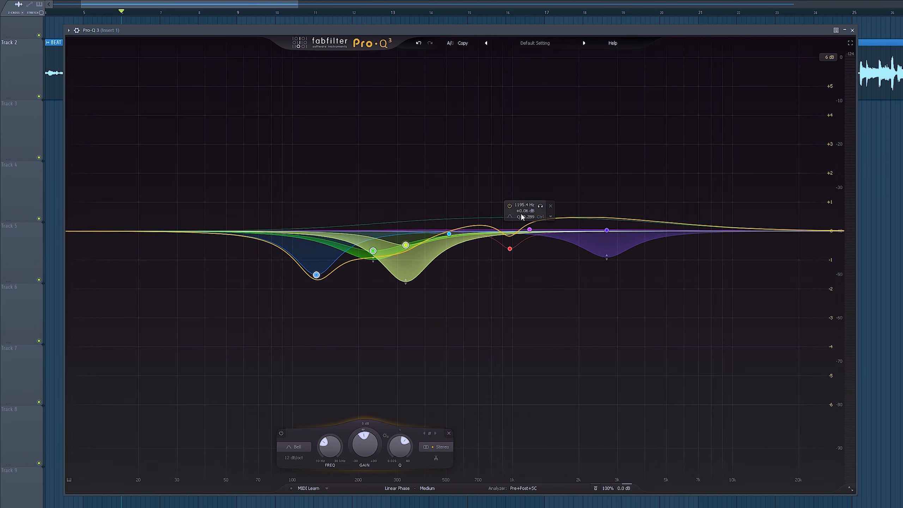
{"action": "left_click", "coordinate": [523, 217]}
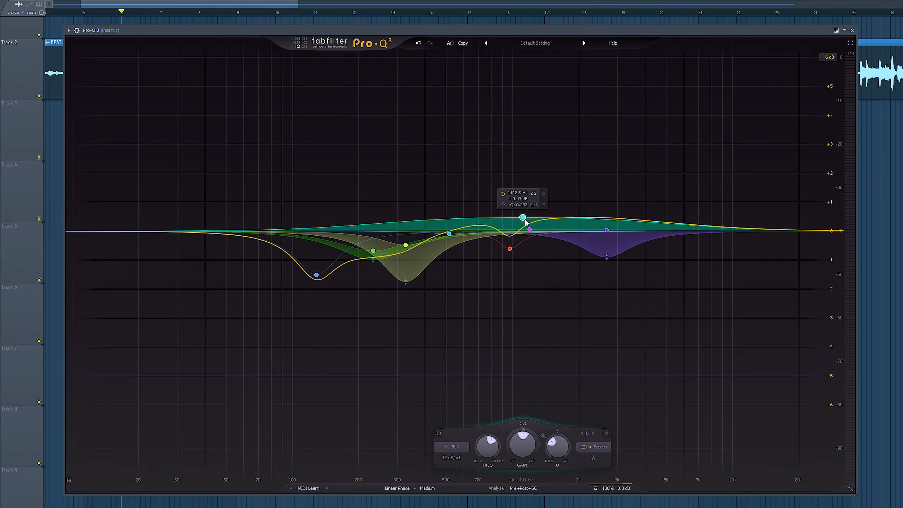
{"action": "left_click", "coordinate": [606, 230]}
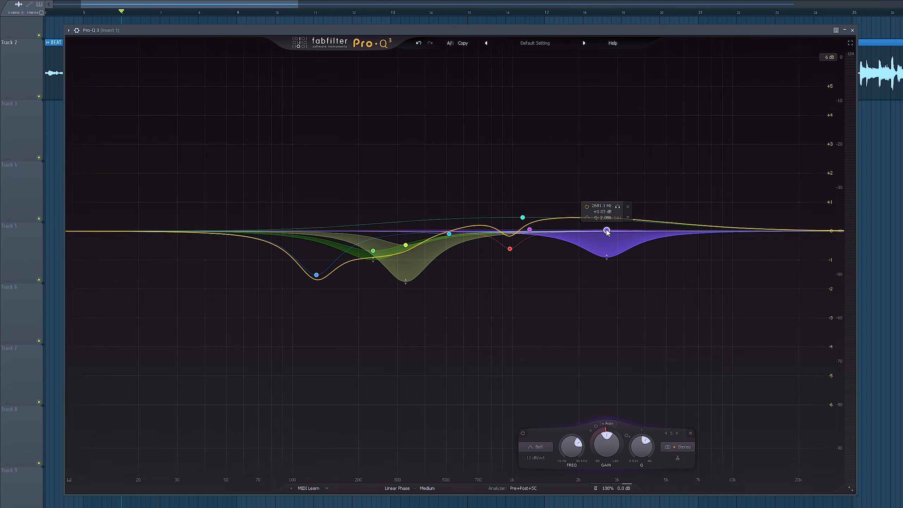
{"action": "key", "text": "space"}
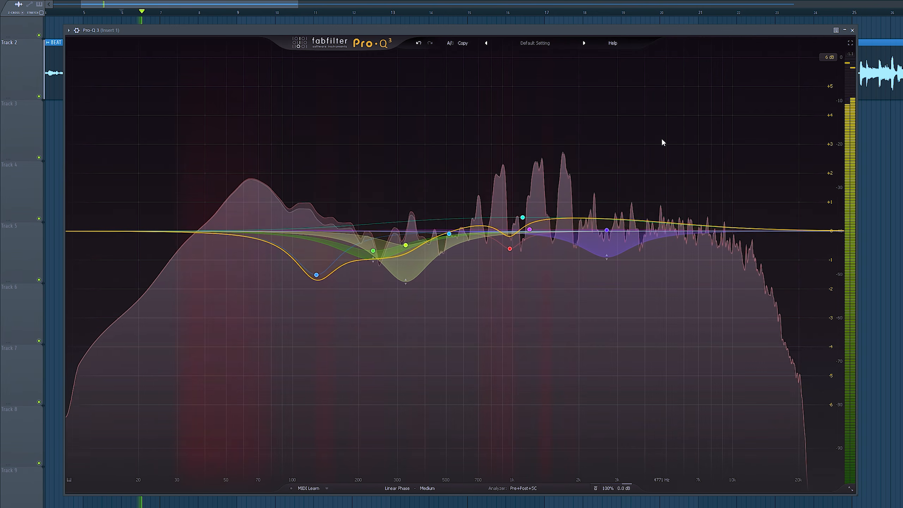
{"action": "left_click", "coordinate": [662, 140]}
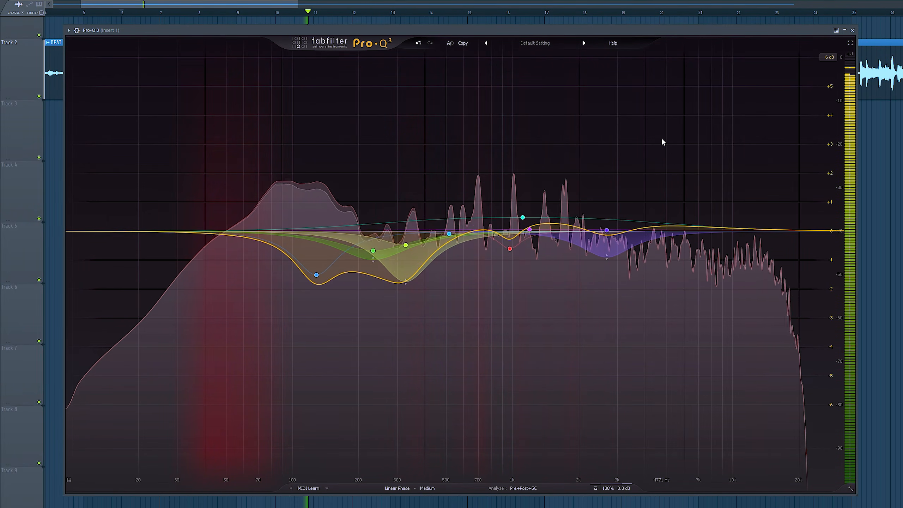
{"action": "left_click", "coordinate": [853, 30]}
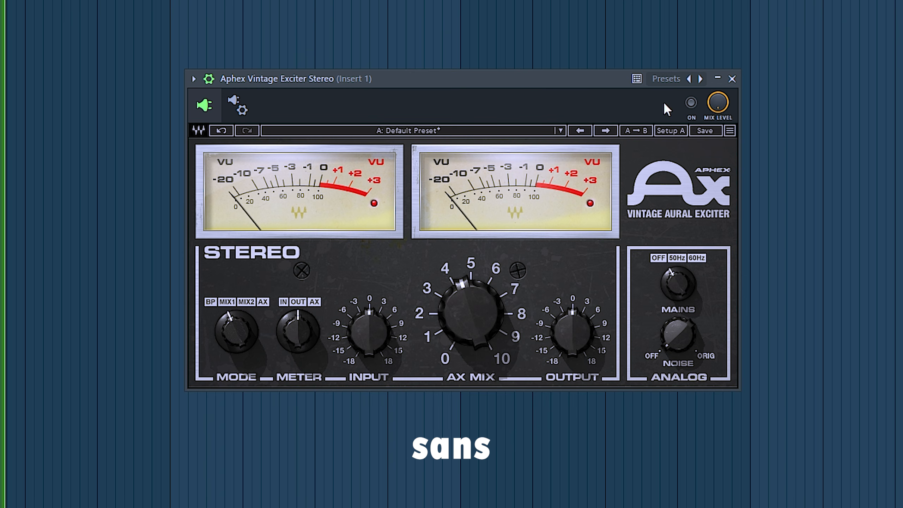
Compare the track with the Aphex Vintage Exciter off and on, and audition AX Mix at 8.26 before undoing that change.
{"action": "left_click", "coordinate": [691, 103]}
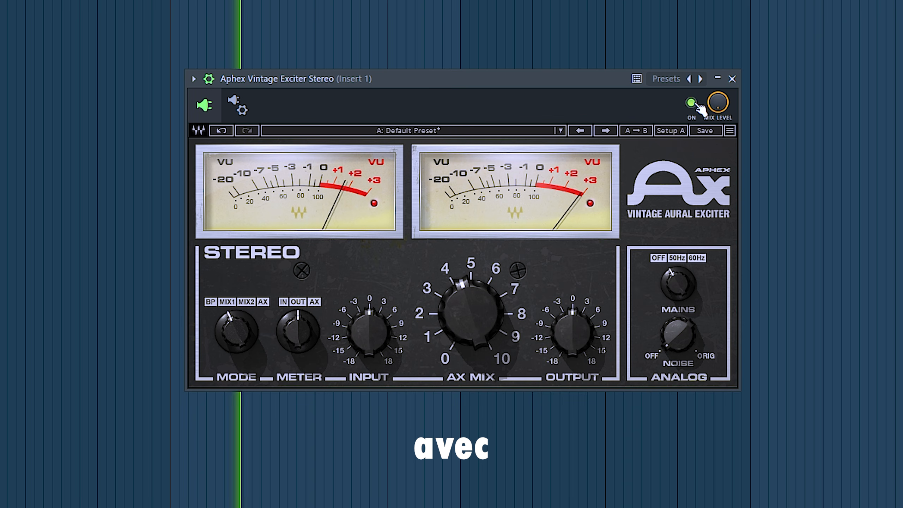
{"action": "left_click", "coordinate": [691, 103]}
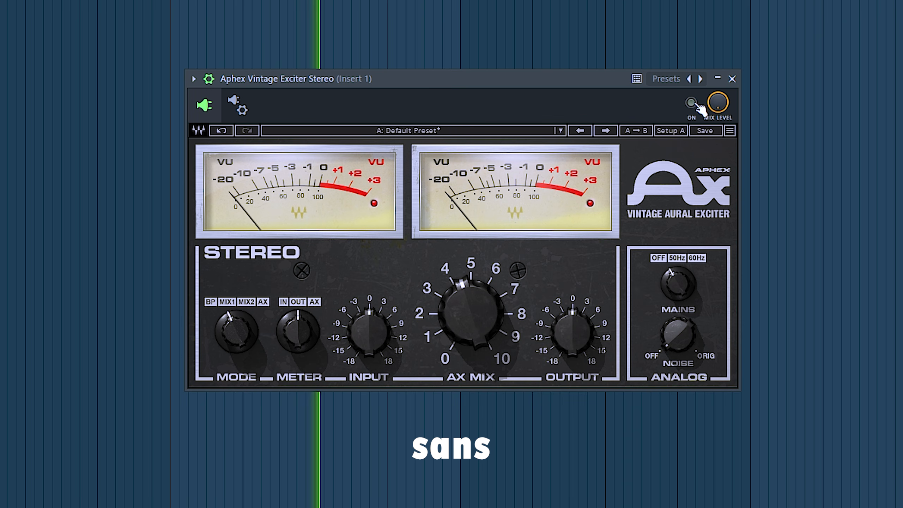
{"action": "left_click", "coordinate": [691, 103]}
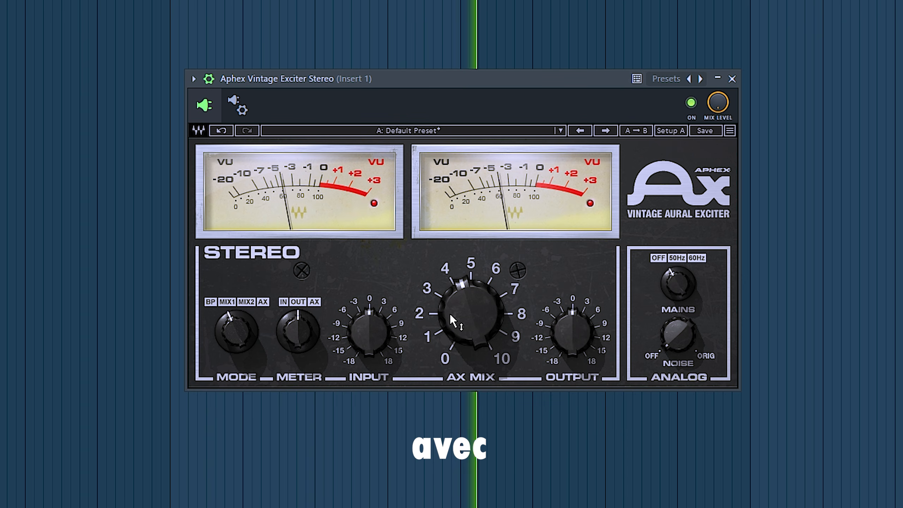
{"action": "left_click_drag", "start_coordinate": [450, 314], "coordinate": [451, 267]}
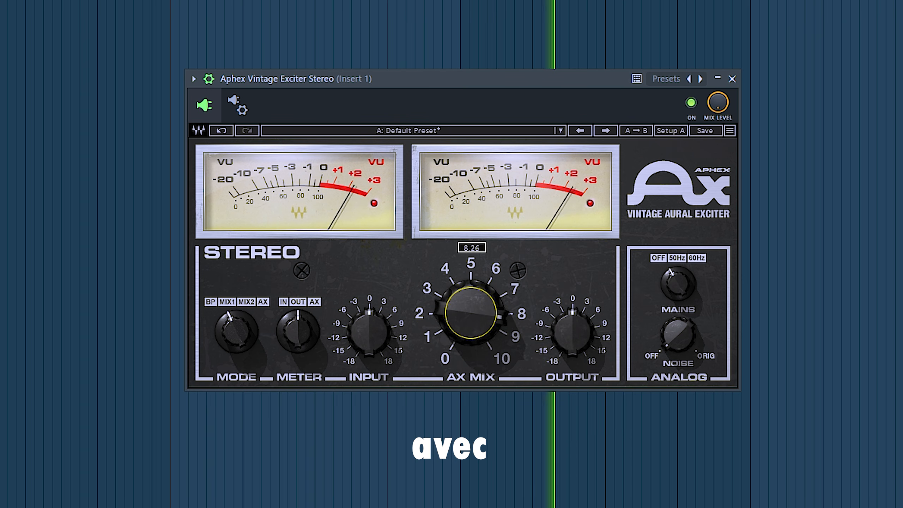
{"action": "key", "text": "ctrl+z"}
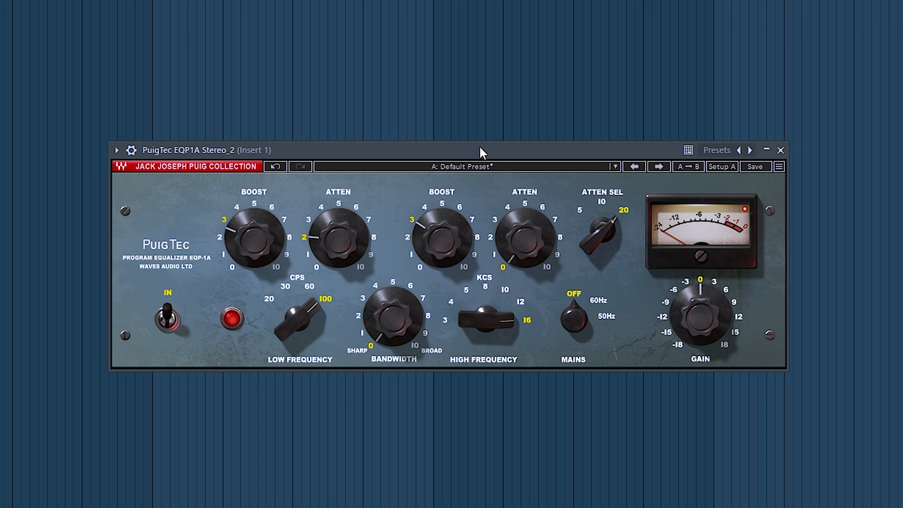
Examine the low-frequency and high-frequency boost and attenuation settings on the PuigTec EQP1A.
{"action": "mouse_move", "coordinate": [254, 238]}
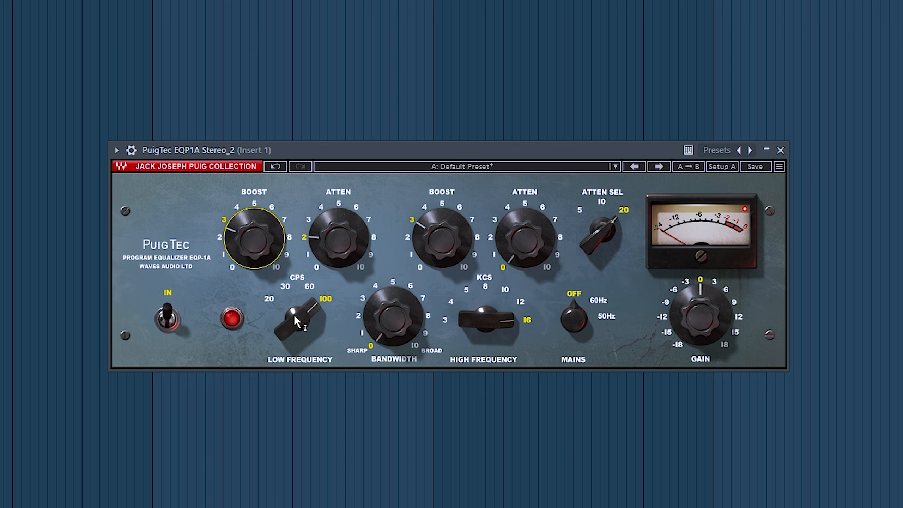
{"action": "mouse_move", "coordinate": [338, 239]}
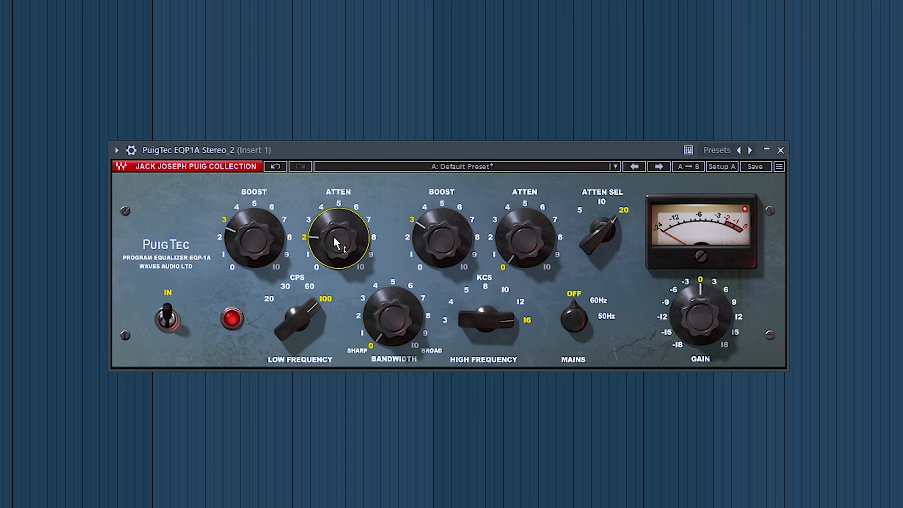
{"action": "left_click_drag", "start_coordinate": [195, 175], "coordinate": [392, 282]}
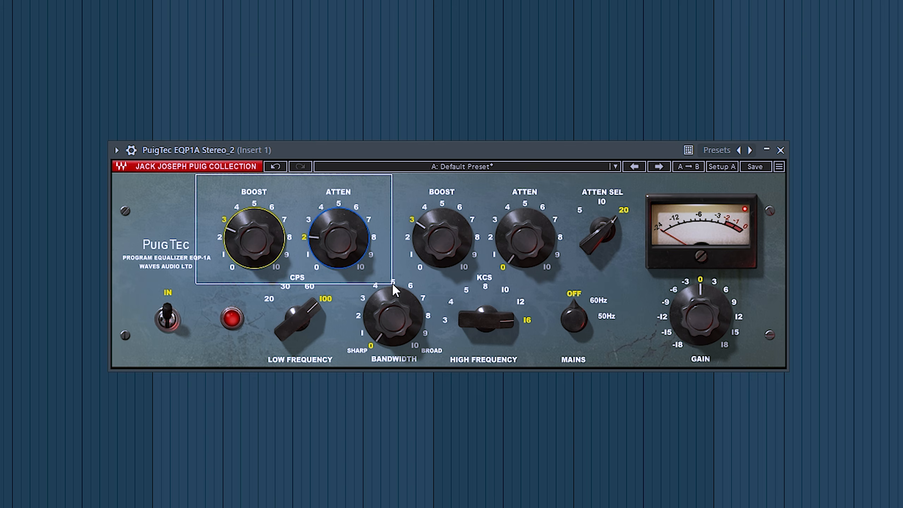
{"action": "left_click", "coordinate": [213, 191]}
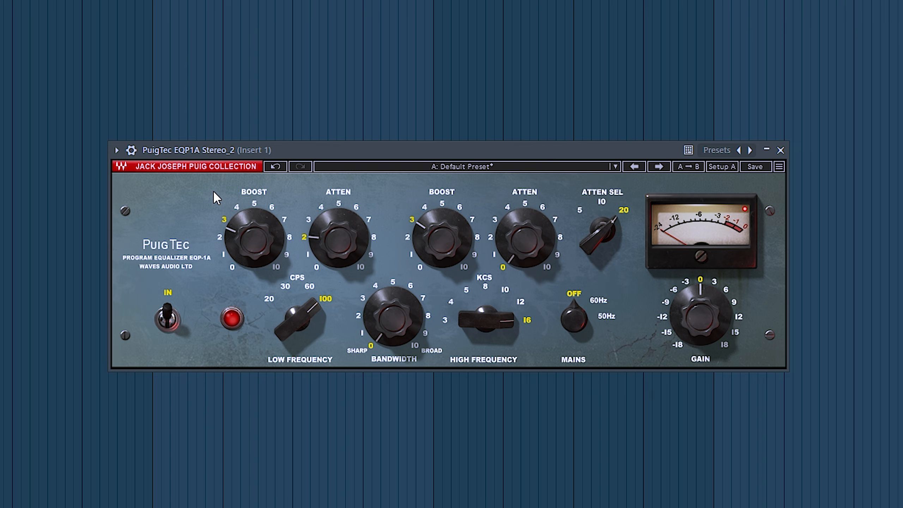
{"action": "mouse_move", "coordinate": [448, 238]}
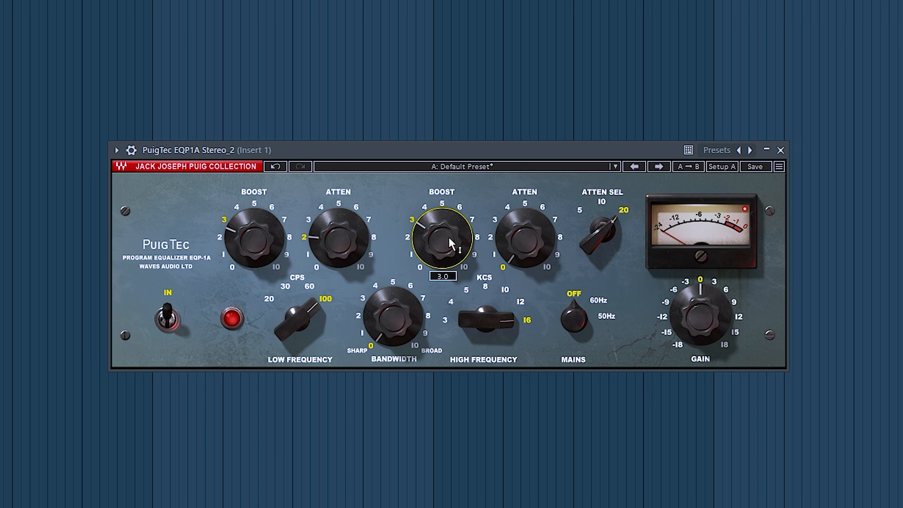
Compare the playing track with the PuigTec EQP1A switched out and in.
{"action": "left_click", "coordinate": [168, 324]}
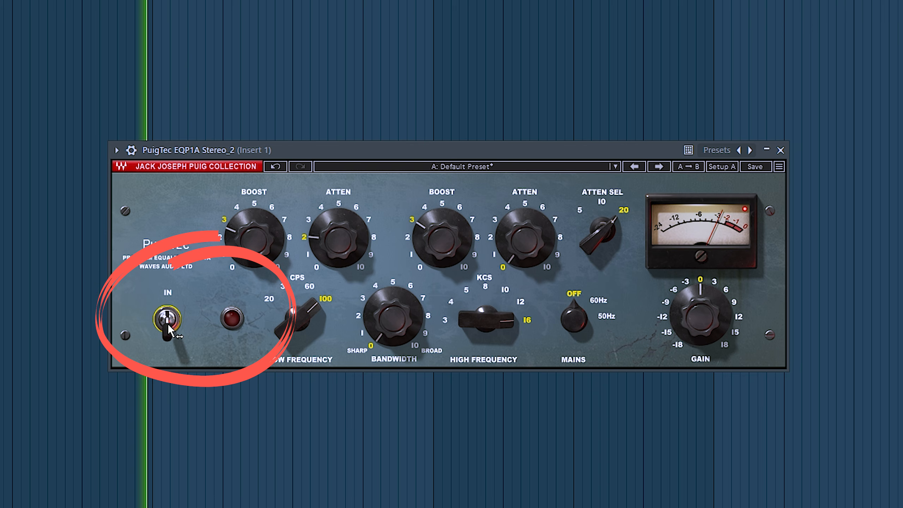
{"action": "left_click", "coordinate": [168, 324]}
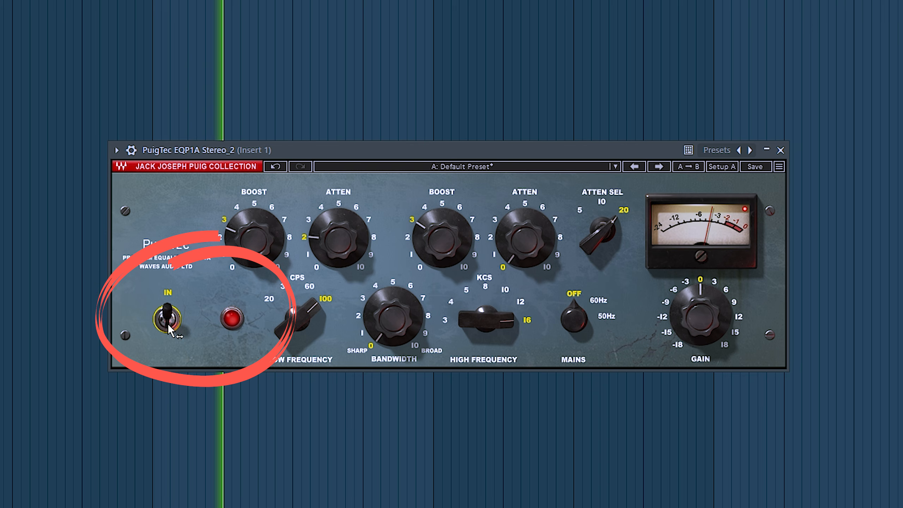
{"action": "left_click", "coordinate": [168, 324]}
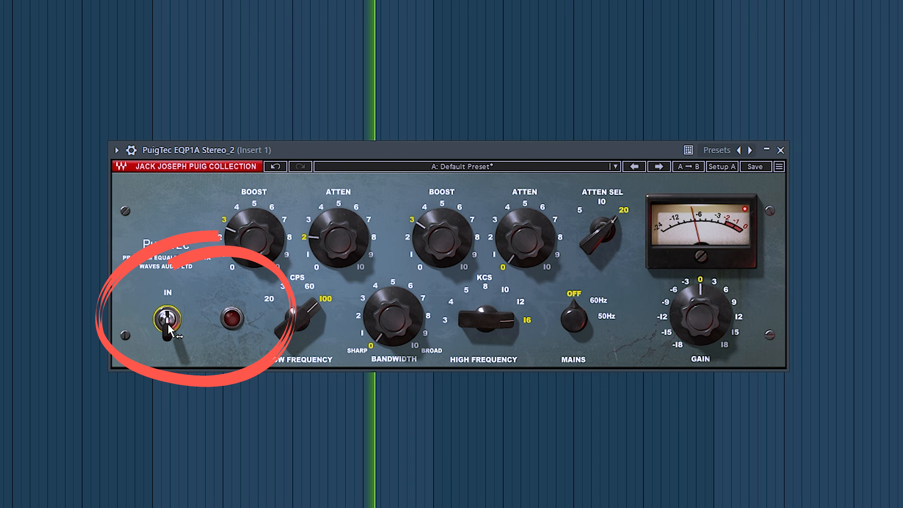
{"action": "left_click", "coordinate": [168, 324]}
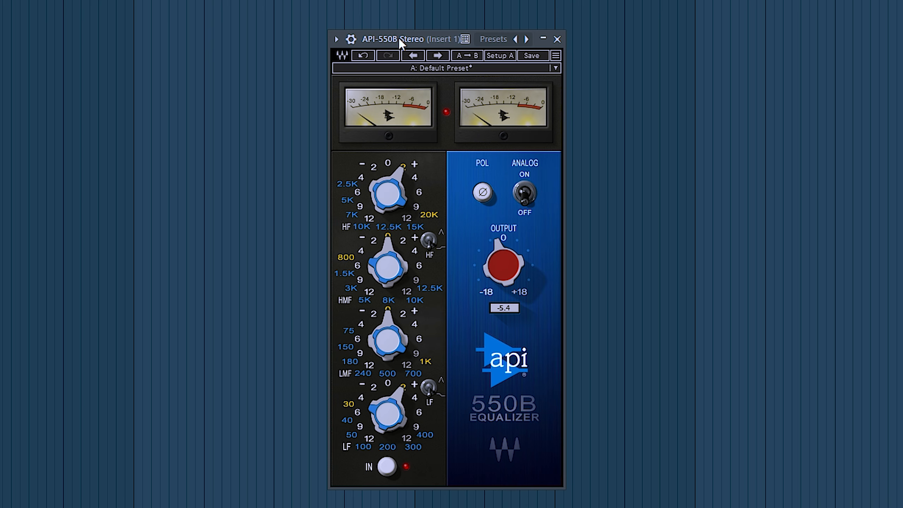
Audition the API-550B 20K high-frequency band at an exaggerated +12 gain during playback and bring it back to +2.
{"action": "left_click", "coordinate": [386, 408]}
{"action": "left_click_drag", "start_coordinate": [397, 185], "coordinate": [408, 172]}
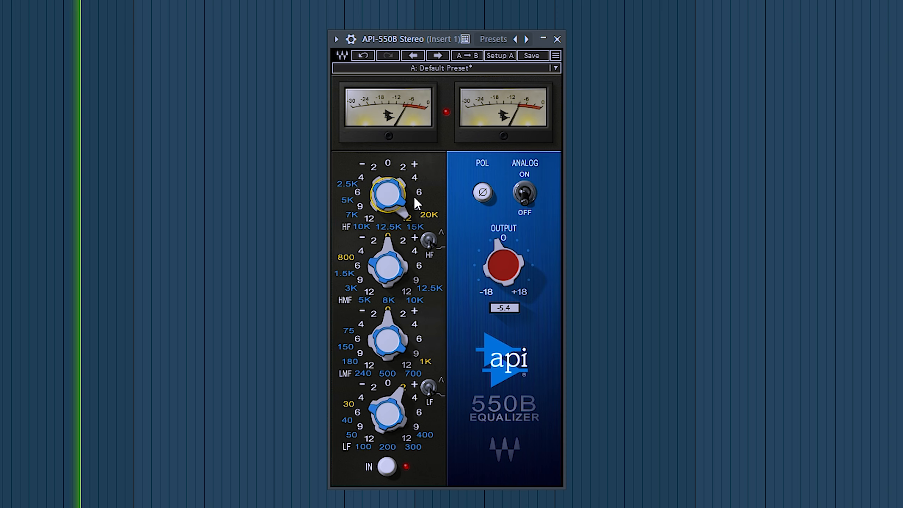
{"action": "scroll", "coordinate": [414, 197], "scroll_direction": "down", "scroll_amount": 3}
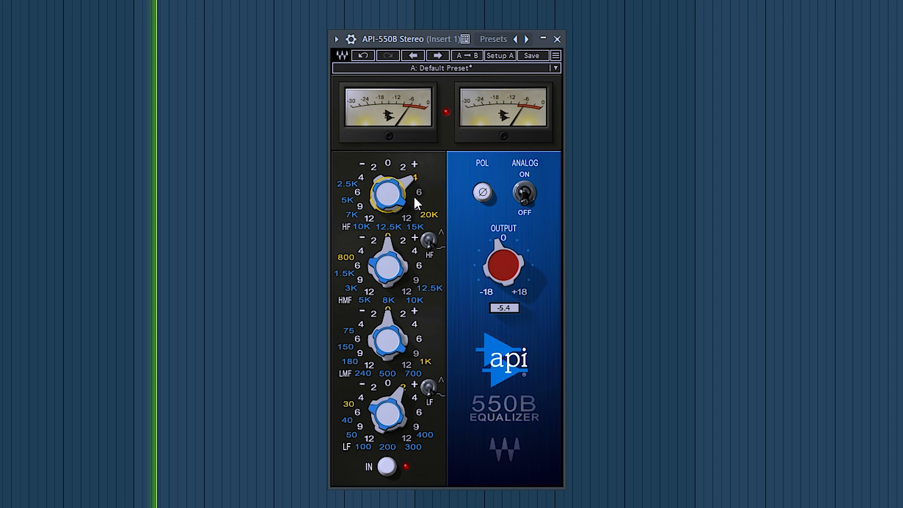
{"action": "left_click_drag", "start_coordinate": [405, 180], "coordinate": [403, 184]}
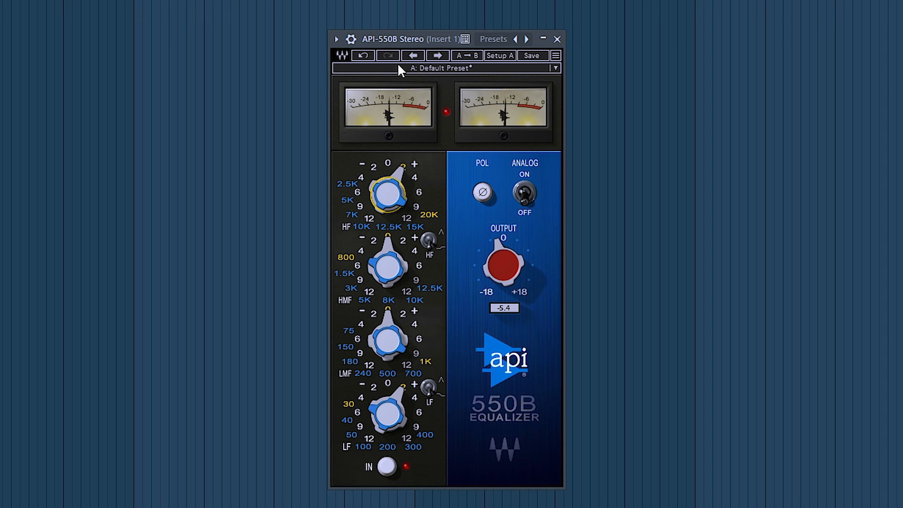
Compare the playing track with the API-550B plugin disabled and enabled in its wrapper, and close the equalizer.
{"action": "left_click", "coordinate": [351, 39]}
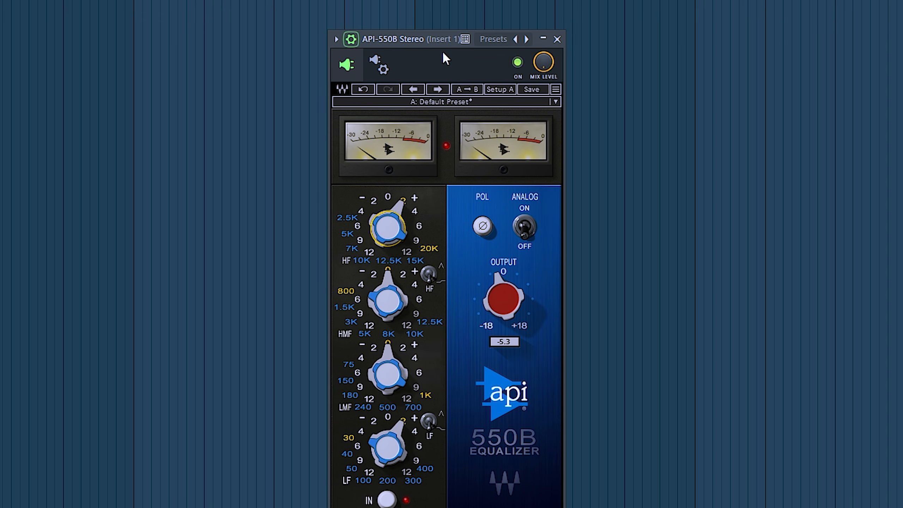
{"action": "left_click", "coordinate": [518, 64]}
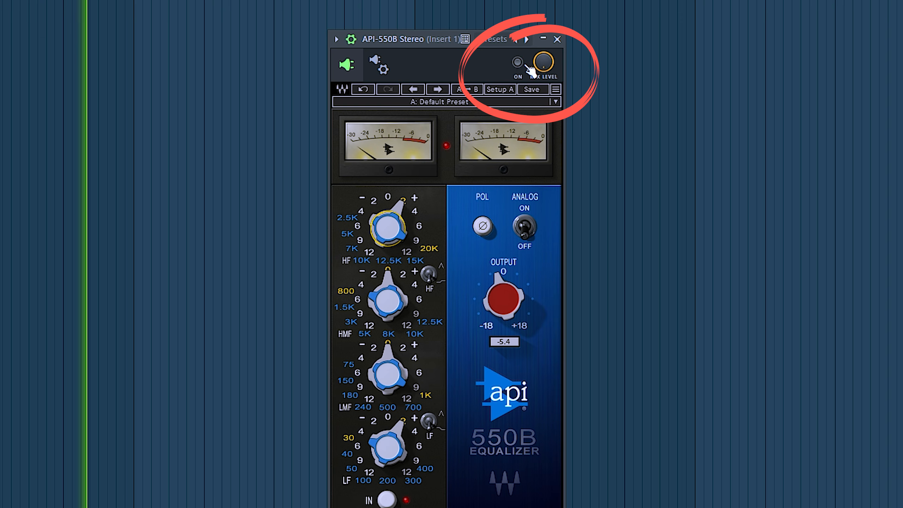
{"action": "left_click", "coordinate": [518, 63]}
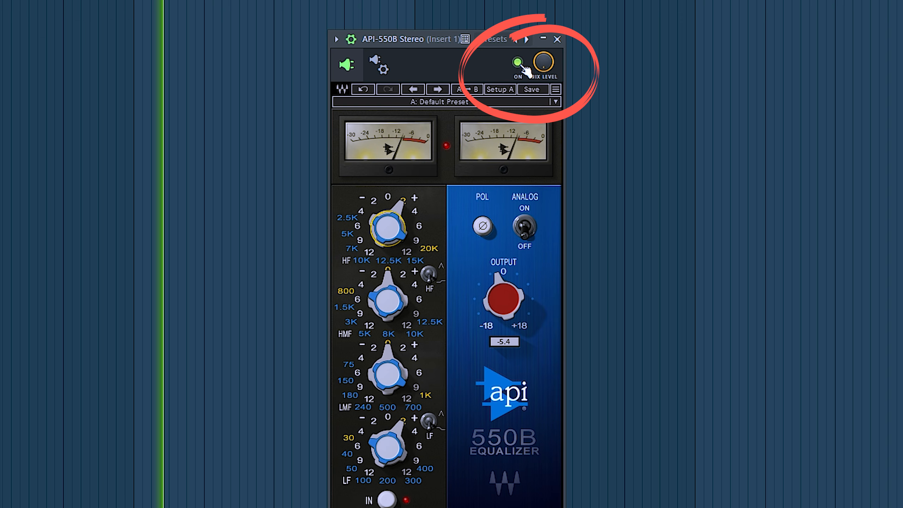
{"action": "left_click", "coordinate": [561, 40]}
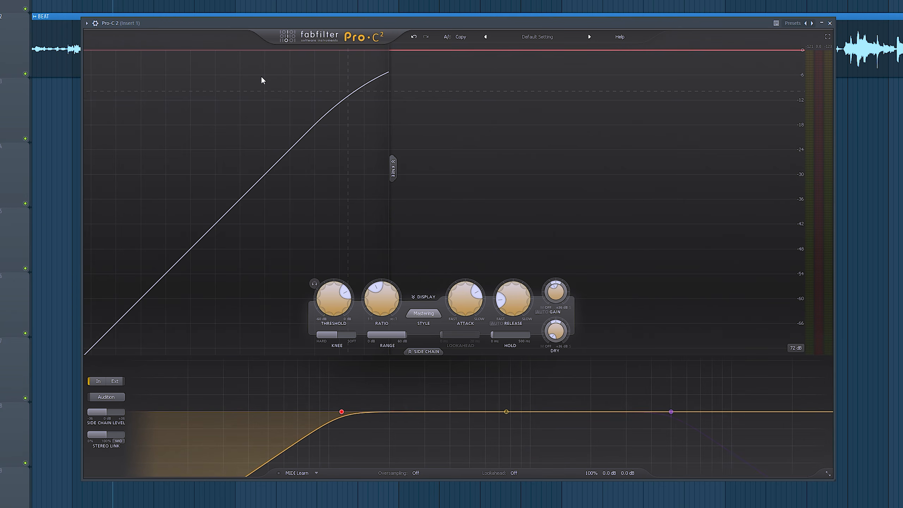
Examine Pro-C 2's ratio, attack and release settings and the low-cut filter in its side chain.
{"action": "mouse_move", "coordinate": [381, 300]}
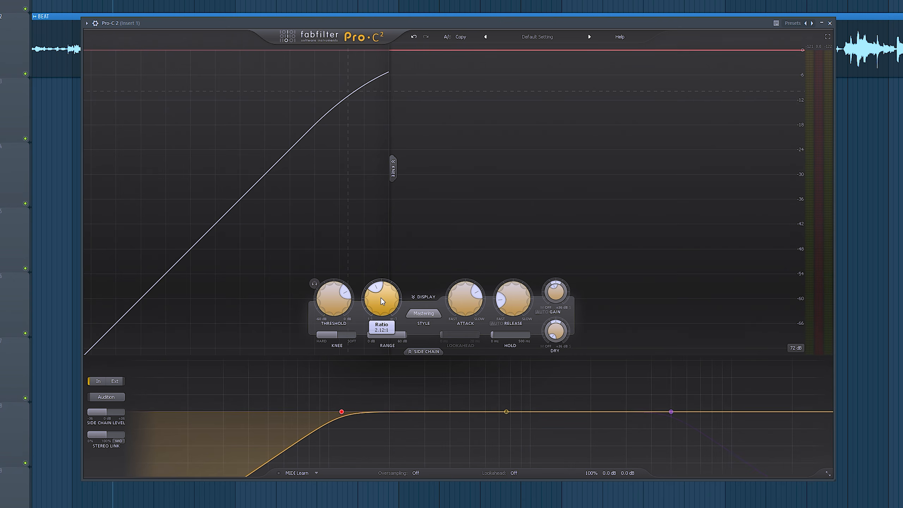
{"action": "mouse_move", "coordinate": [470, 305]}
{"action": "mouse_move", "coordinate": [503, 306]}
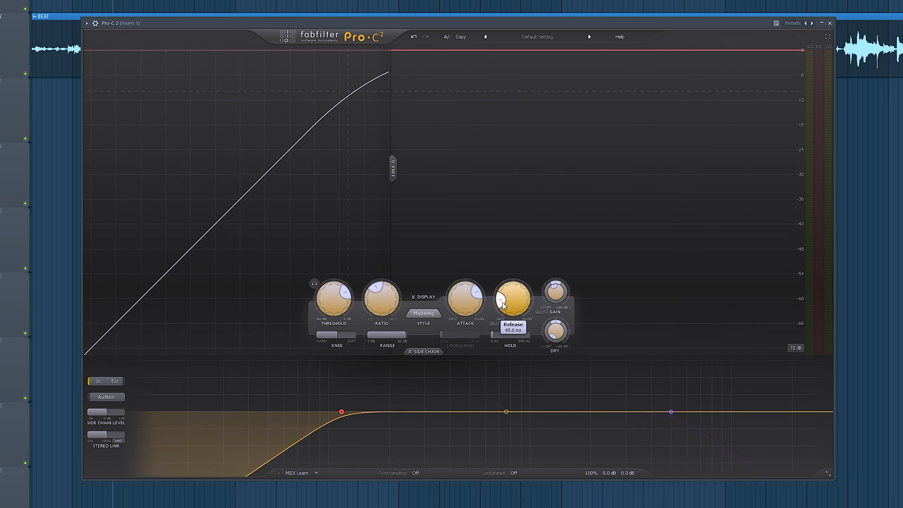
{"action": "mouse_move", "coordinate": [343, 413]}
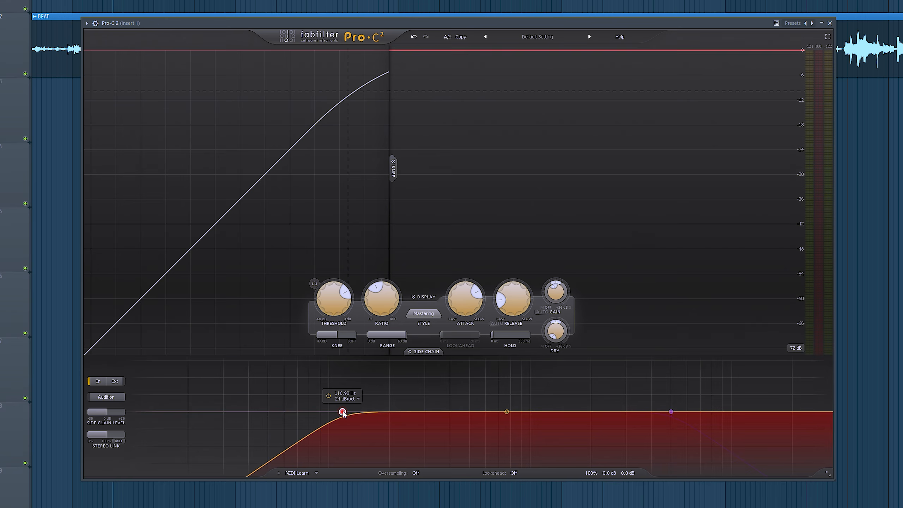
Play the track and compare it with Pro-C 2 disabled and enabled in its wrapper.
{"action": "key", "text": "space"}
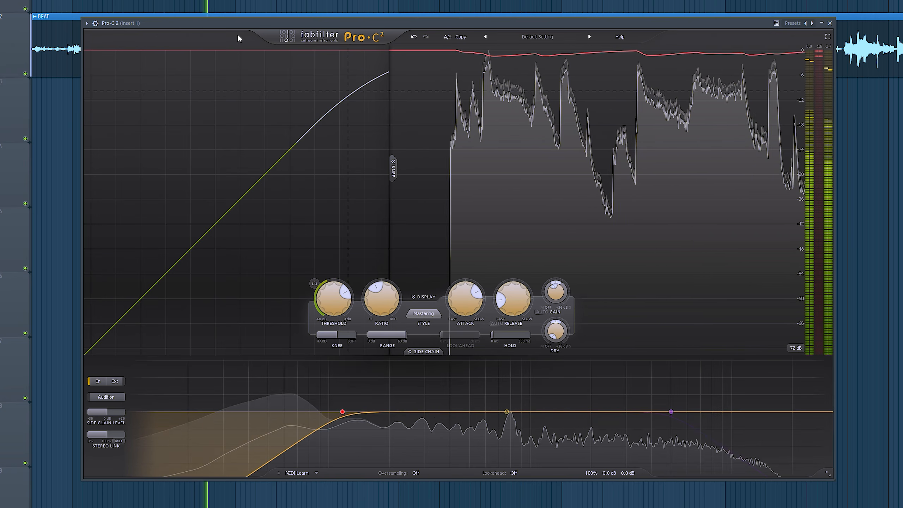
{"action": "left_click", "coordinate": [87, 24]}
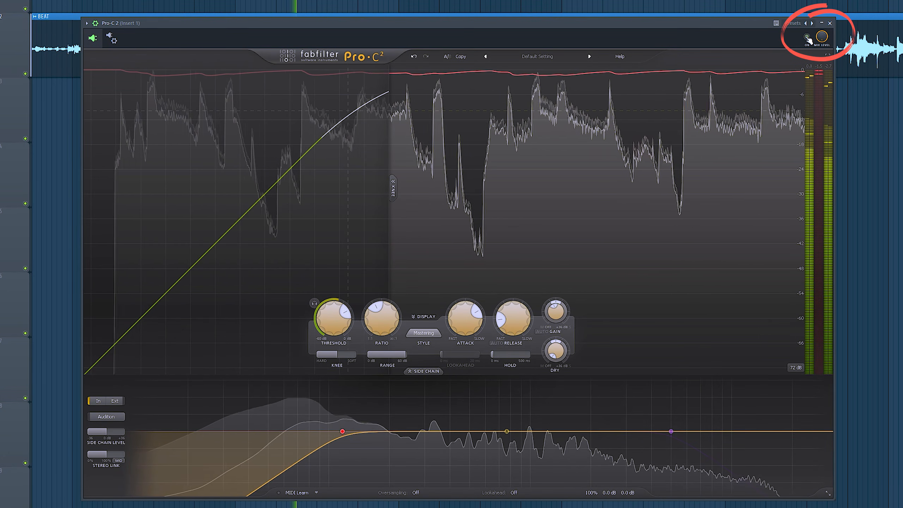
{"action": "left_click", "coordinate": [807, 38]}
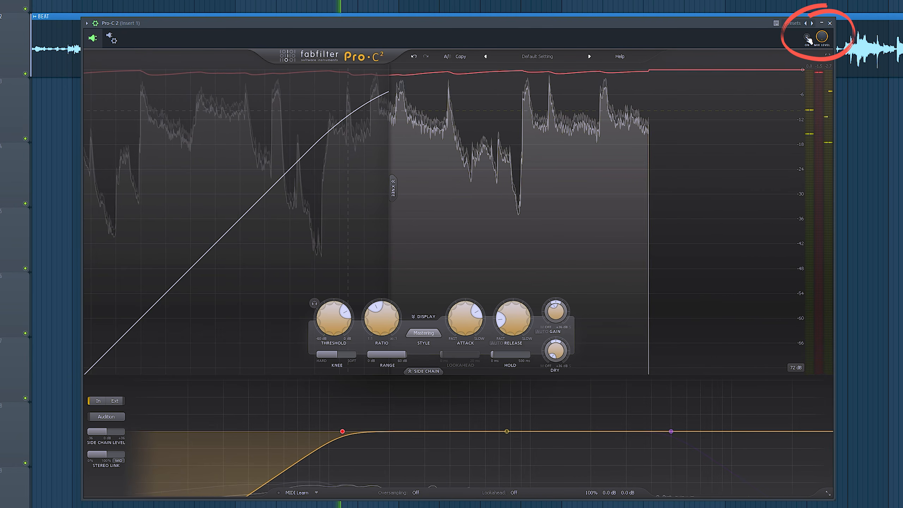
{"action": "left_click", "coordinate": [807, 37]}
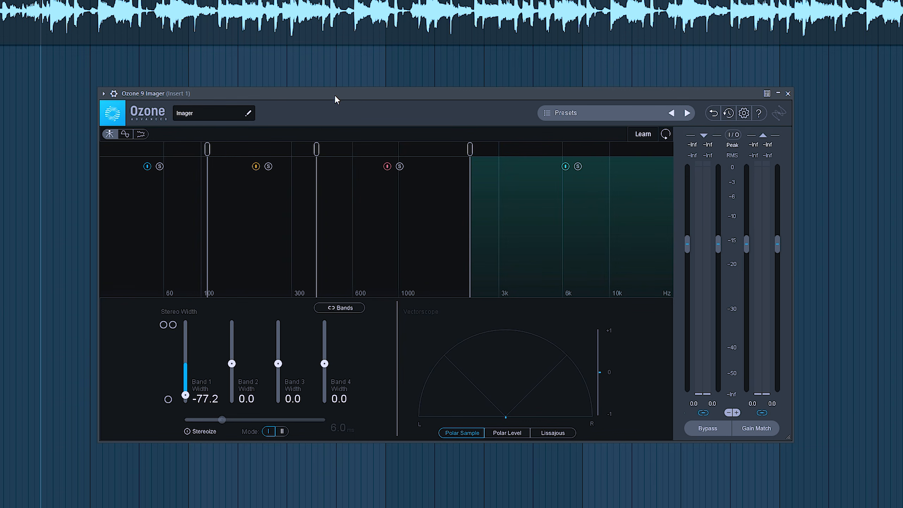
Solo Ozone 9 Imager's lowest band, adjust its stereo width to -75.9 and audition the band during playback.
{"action": "left_click", "coordinate": [160, 168]}
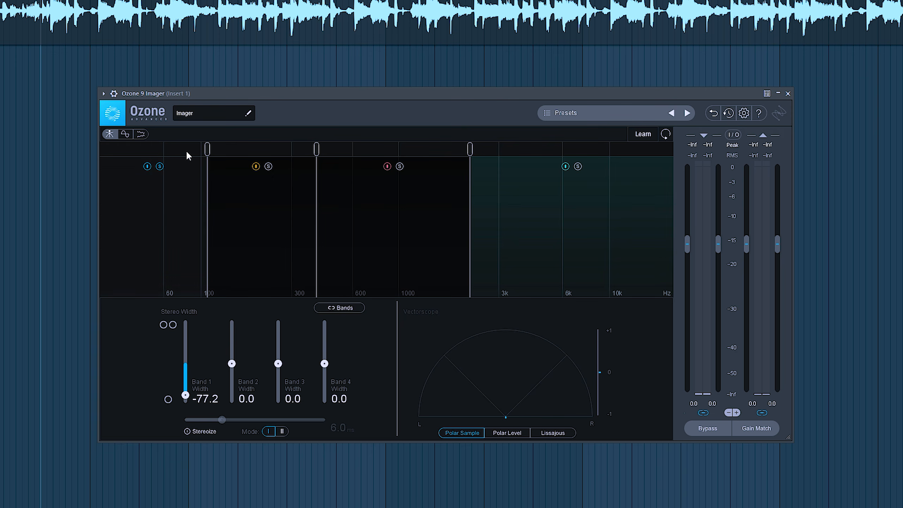
{"action": "left_click_drag", "start_coordinate": [185, 394], "coordinate": [185, 363]}
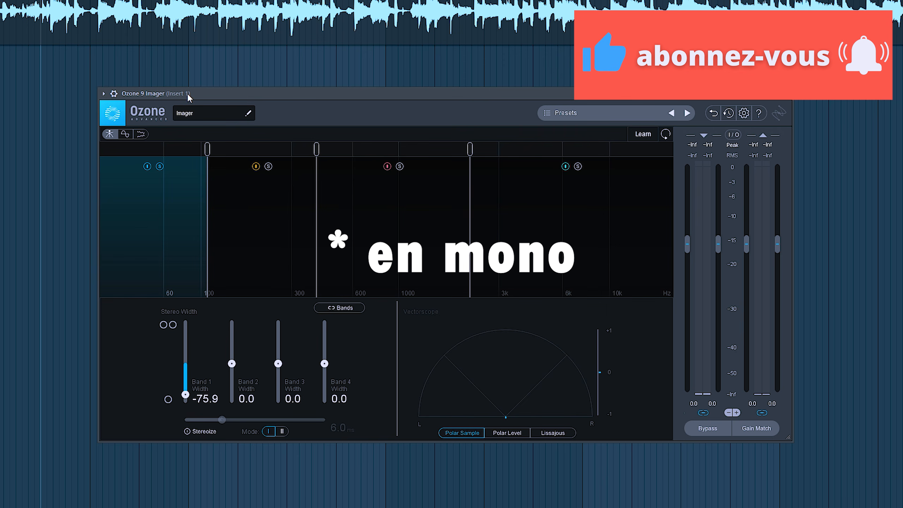
{"action": "key", "text": "space"}
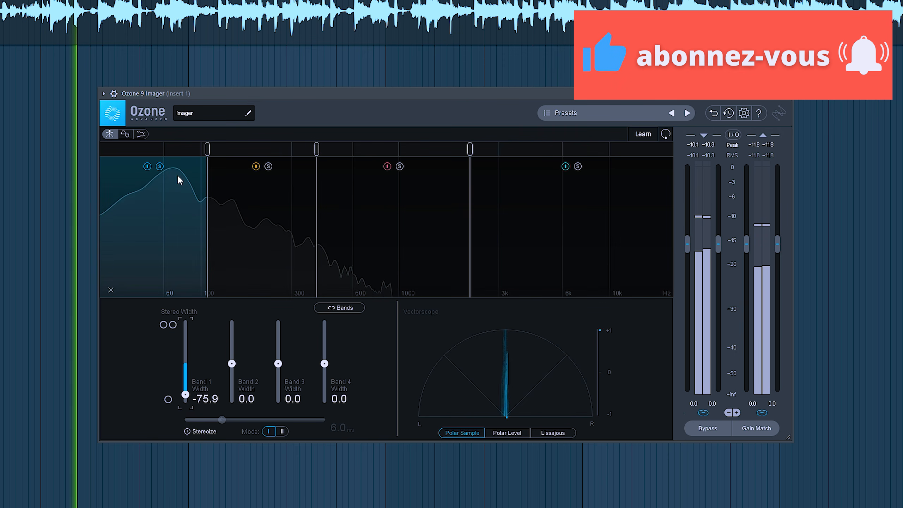
{"action": "mouse_move", "coordinate": [188, 394]}
{"action": "left_mouse_down"}
{"action": "mouse_move", "coordinate": [188, 310]}
{"action": "mouse_move", "coordinate": [187, 394]}
{"action": "left_mouse_up"}
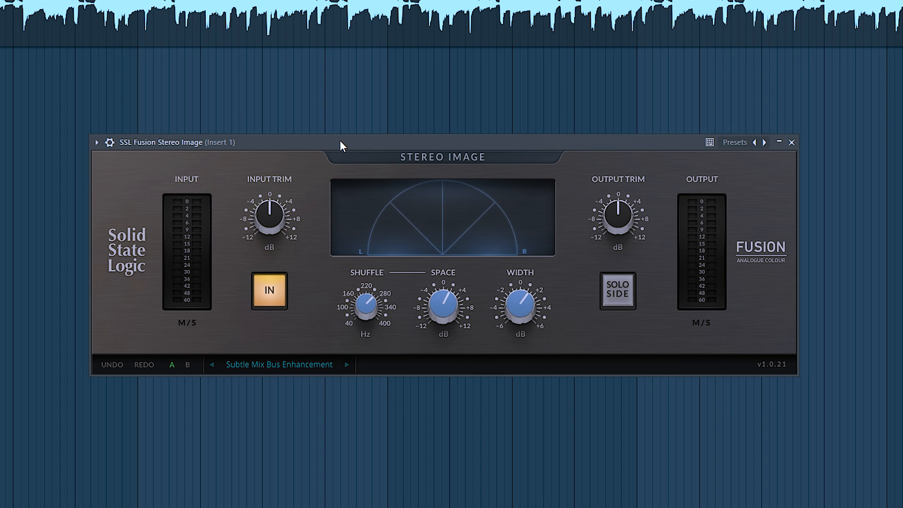
Play the track and compare it with the SSL Fusion Stereo Image switched out and in, stopping playback at the end.
{"action": "key", "text": "space"}
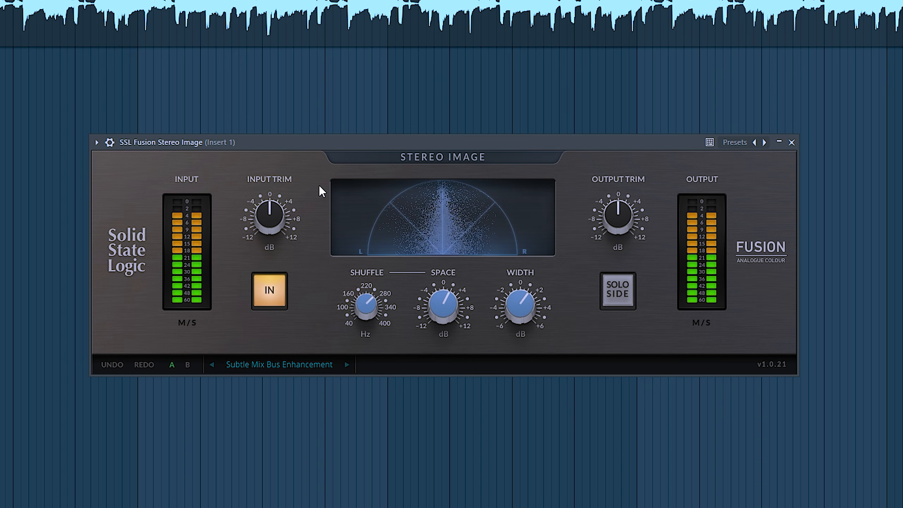
{"action": "left_click", "coordinate": [272, 297]}
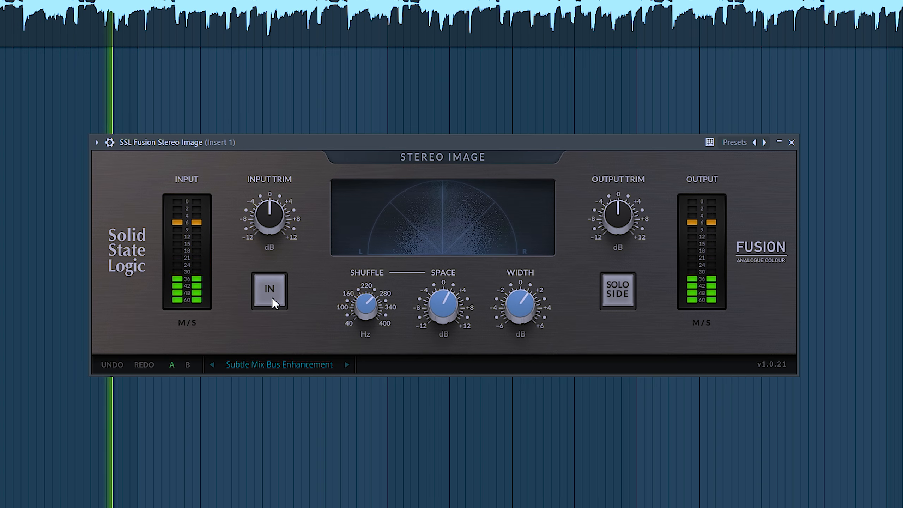
{"action": "left_click", "coordinate": [272, 297]}
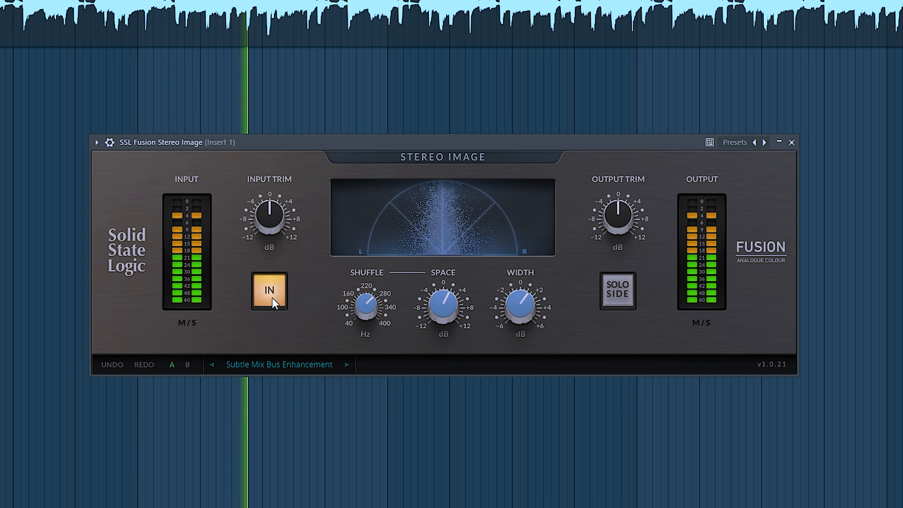
{"action": "left_click", "coordinate": [272, 298]}
{"action": "left_click", "coordinate": [272, 298]}
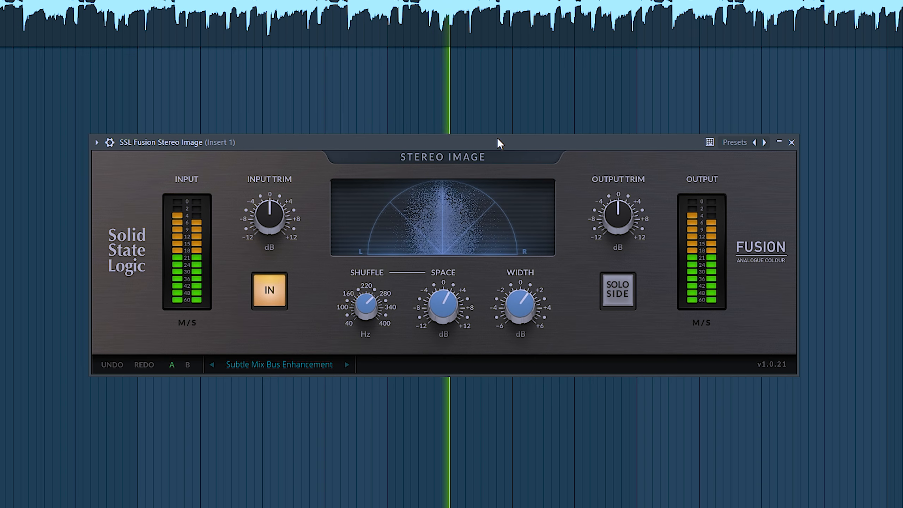
{"action": "key", "text": "space"}
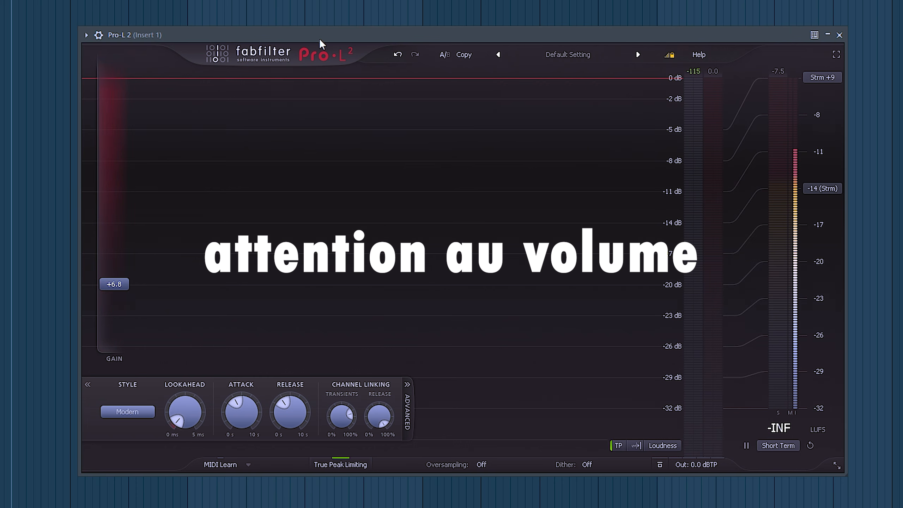
Audition the track through the Pro-L 2 limiter and measure its loudness from freshly reset Insight 2 meters.
{"action": "key", "text": "space"}
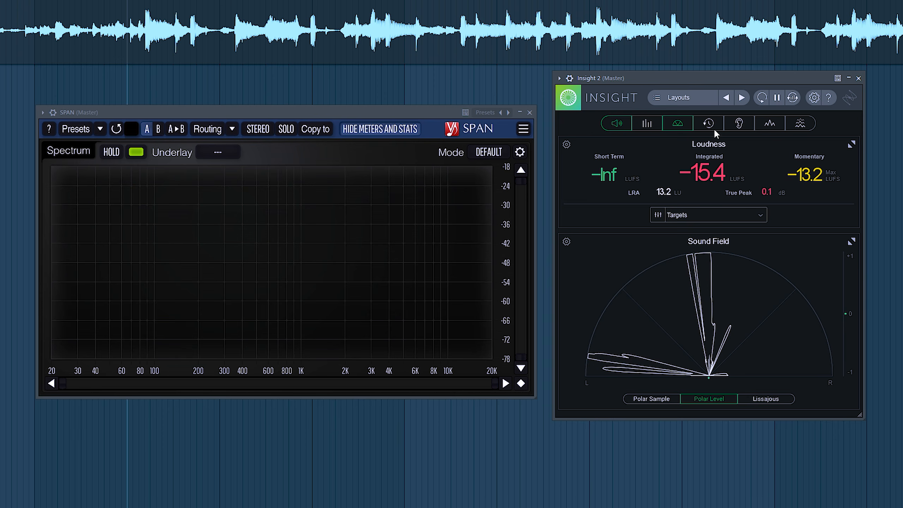
{"action": "left_click", "coordinate": [761, 97]}
{"action": "key", "text": "space"}
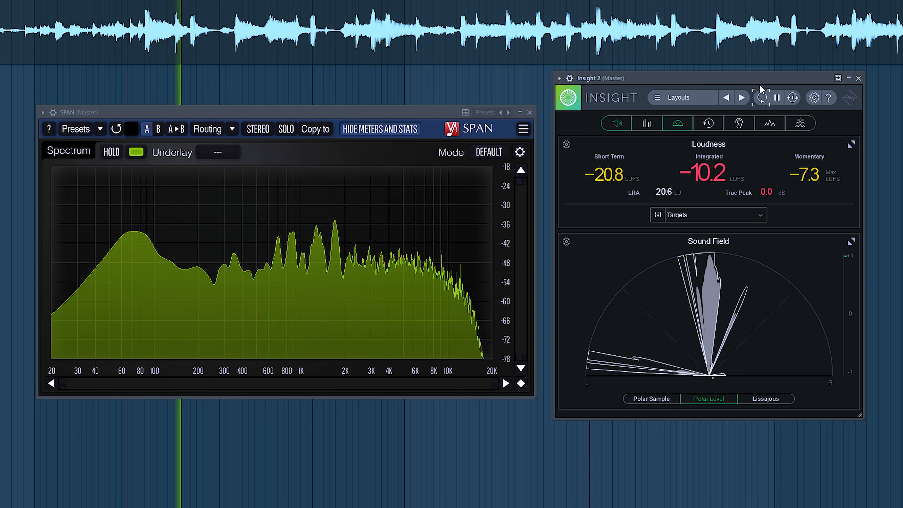